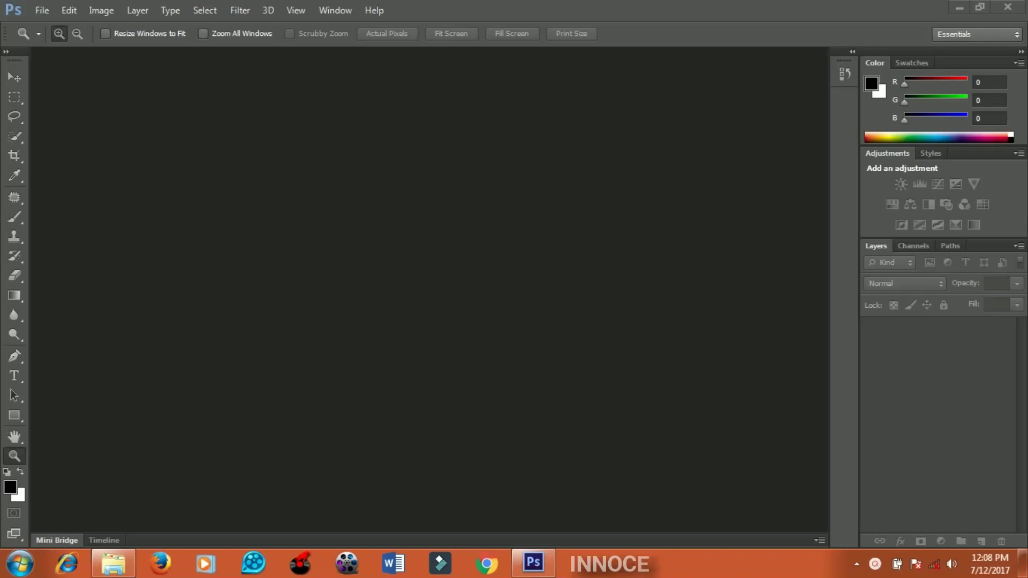
Open the Celebrities-with-acne image from the INNOCENT (D:) drive in Photoshop
left_click(113, 563)
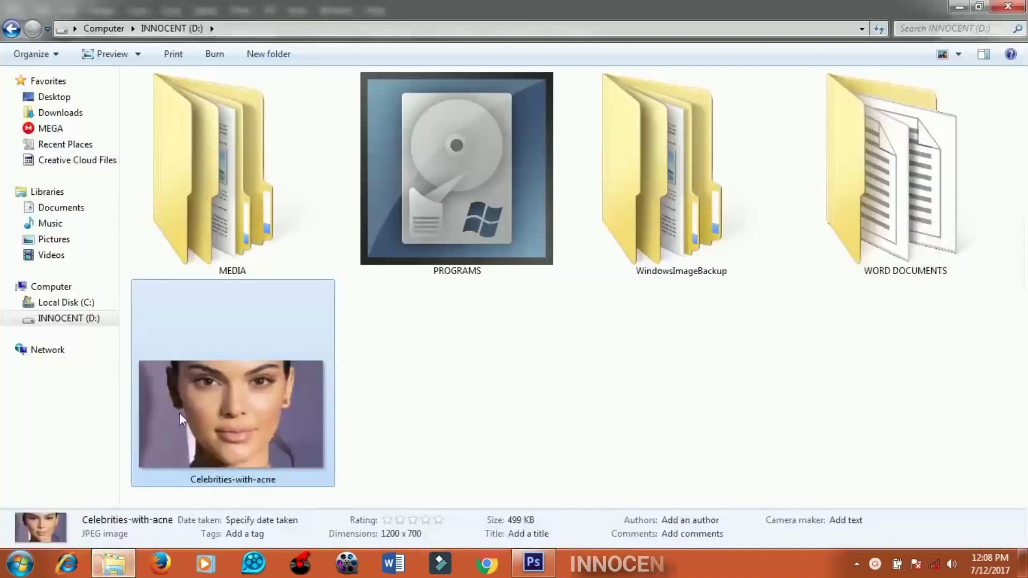
left_click_drag(184, 416, 434, 408)
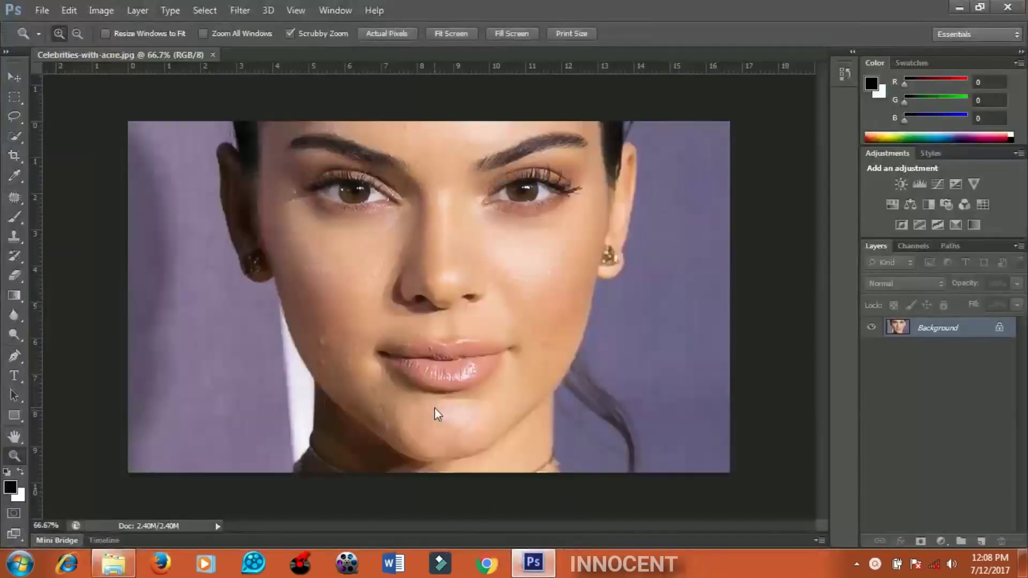
left_click(434, 407)
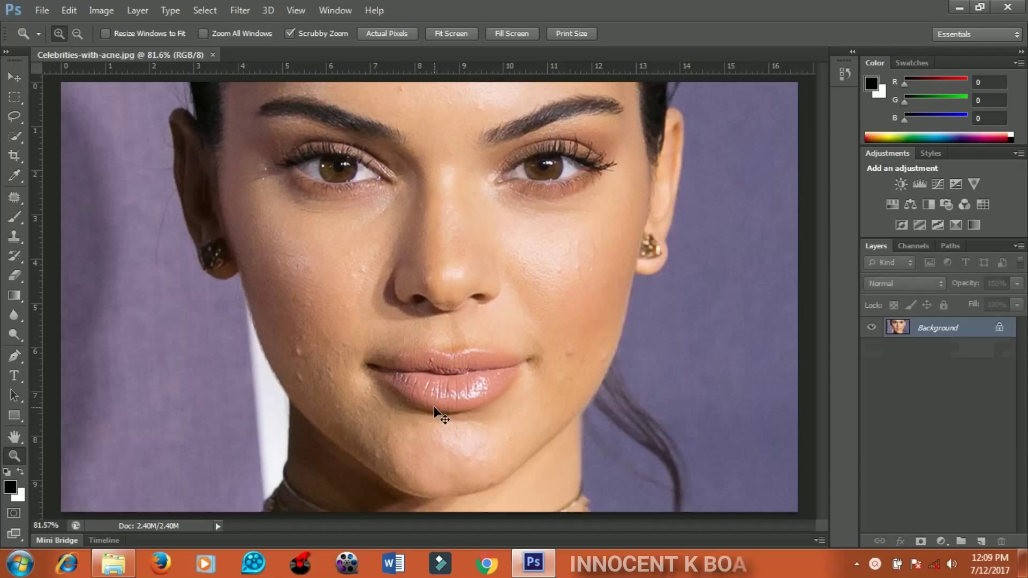
Duplicate the background layer and invert the colours of the copy
key("ctrl+j")
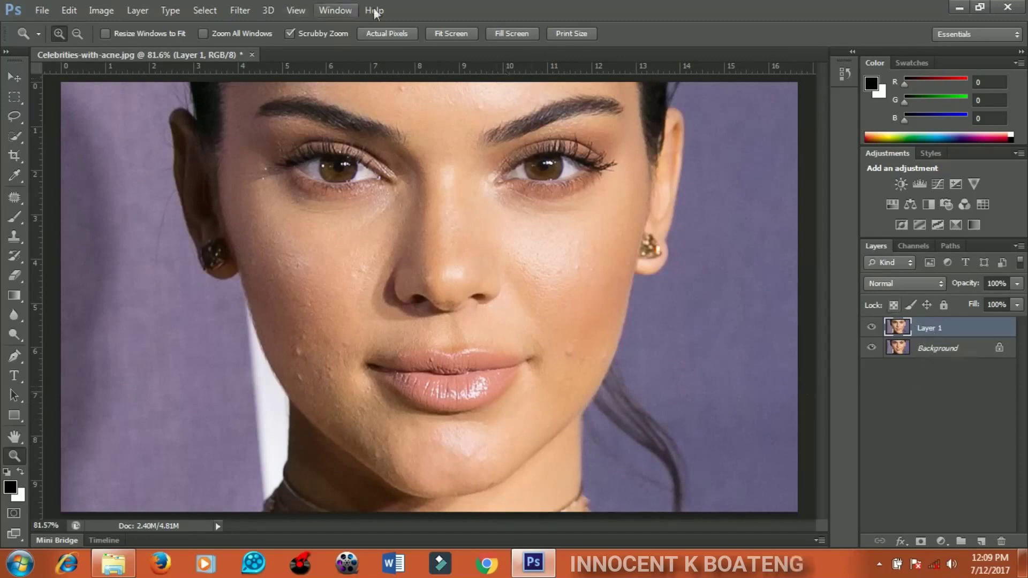
left_click(109, 9)
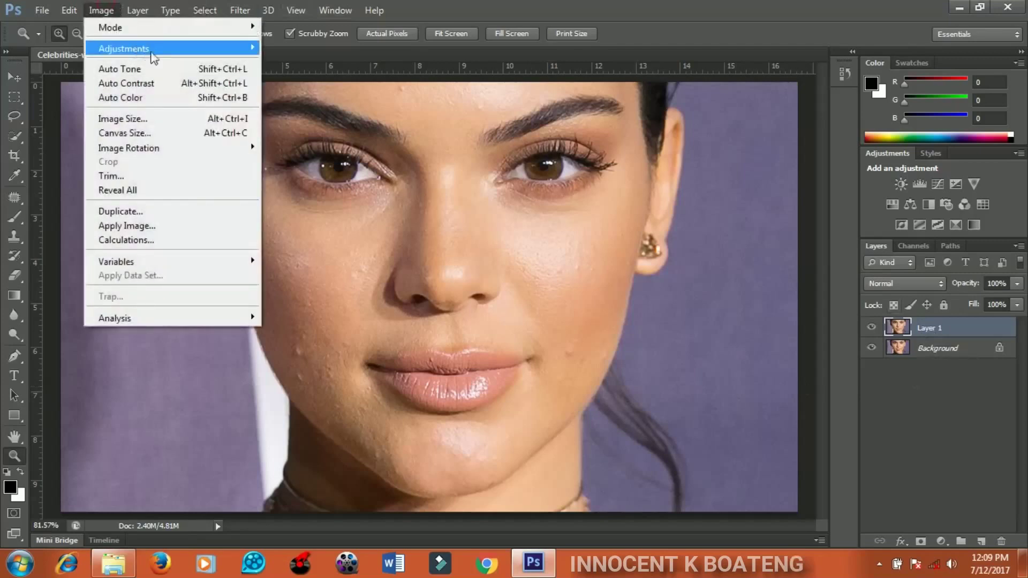
mouse_move(166, 54)
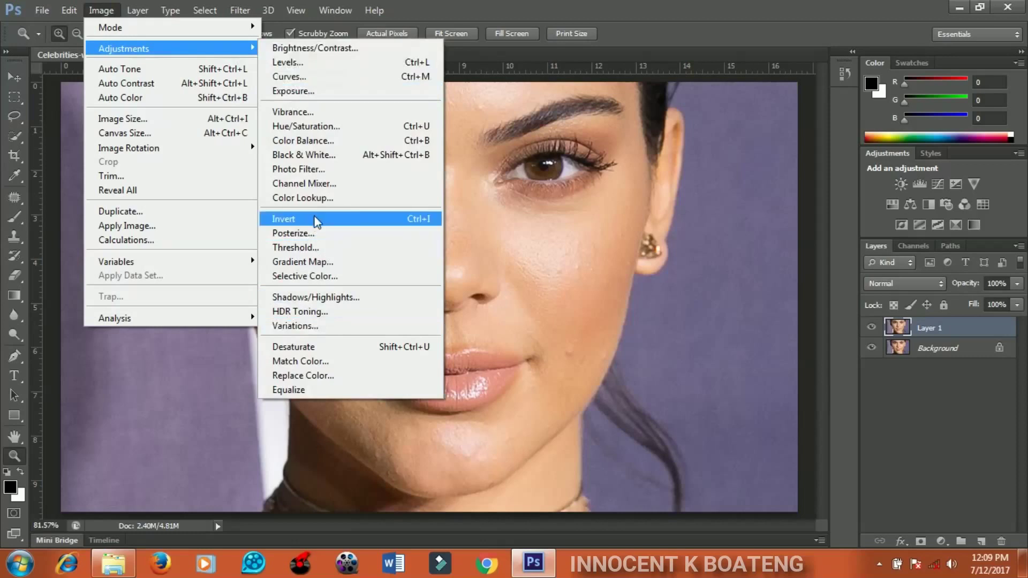
left_click(414, 224)
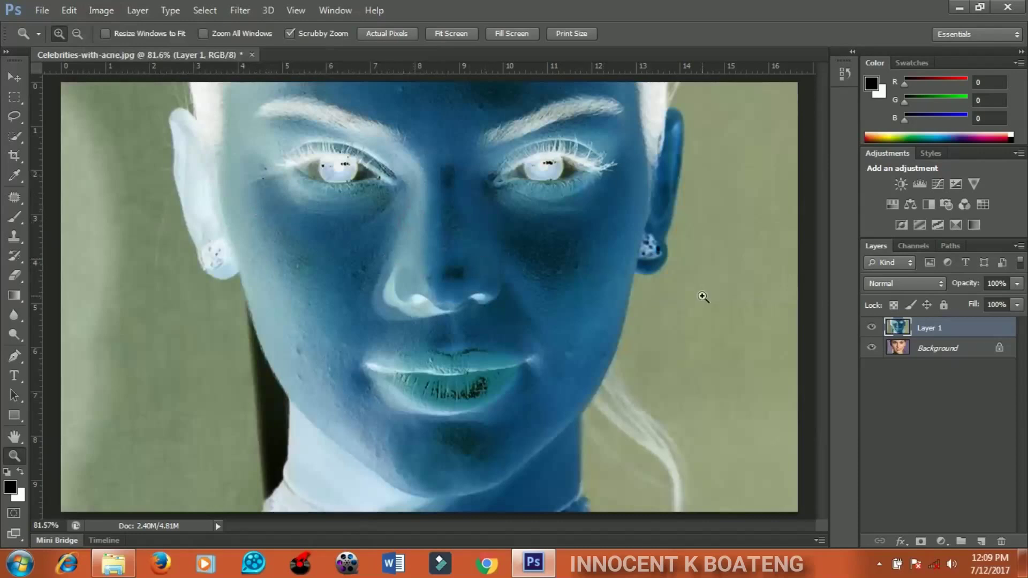
Set Layer 1's blend mode to Vivid Light and activate the Move tool
left_click(913, 281)
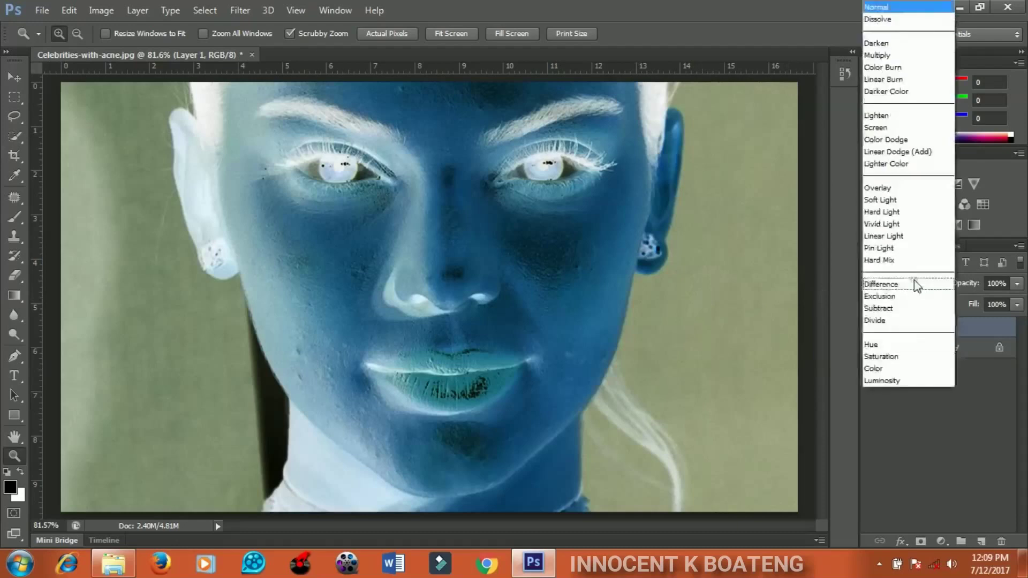
left_click(880, 225)
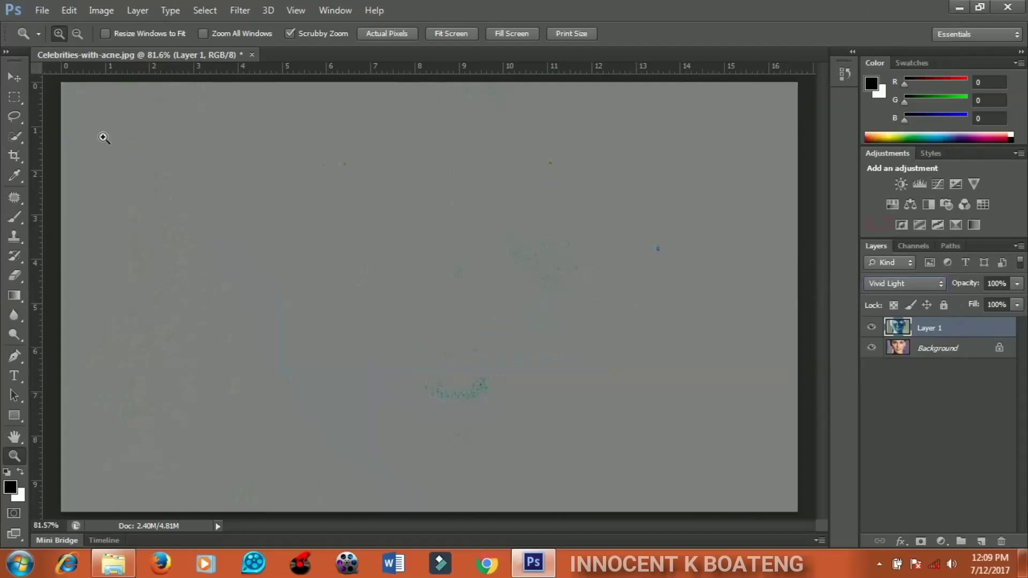
left_click(9, 78)
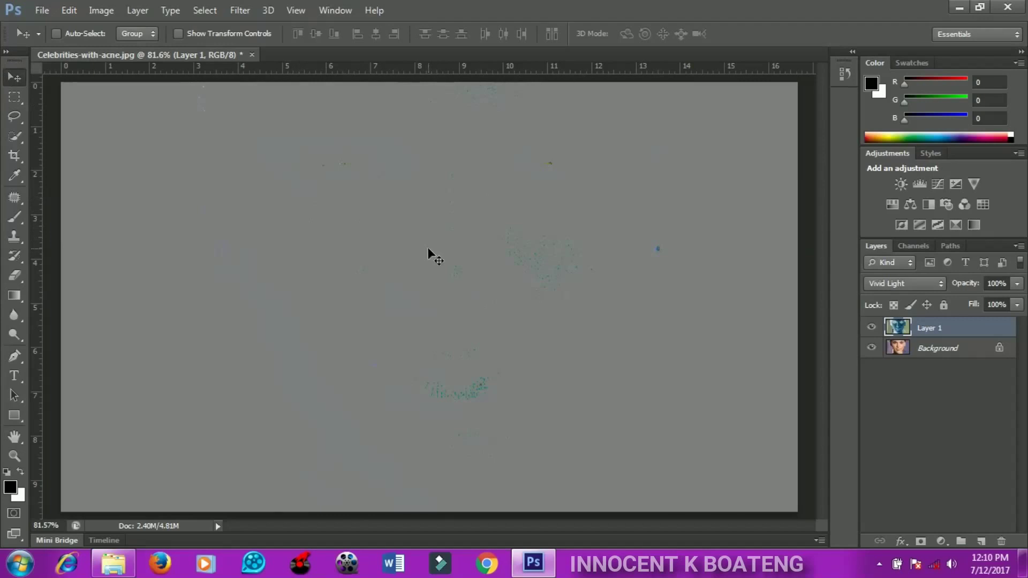
Apply a High Pass filter to Layer 1, adjusting the radius until the skin in the preview looks smooth
left_click(240, 10)
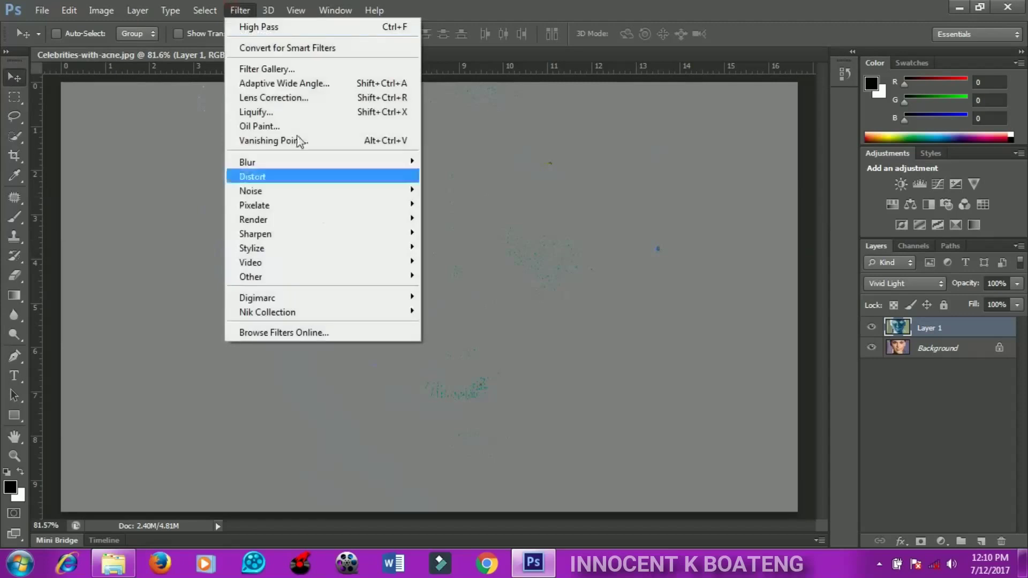
mouse_move(372, 277)
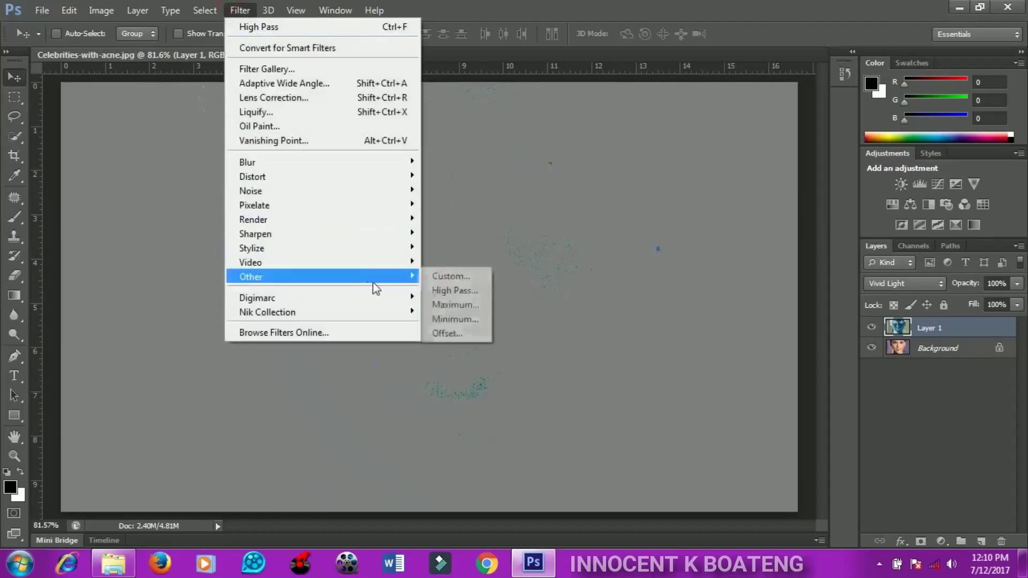
left_click(451, 293)
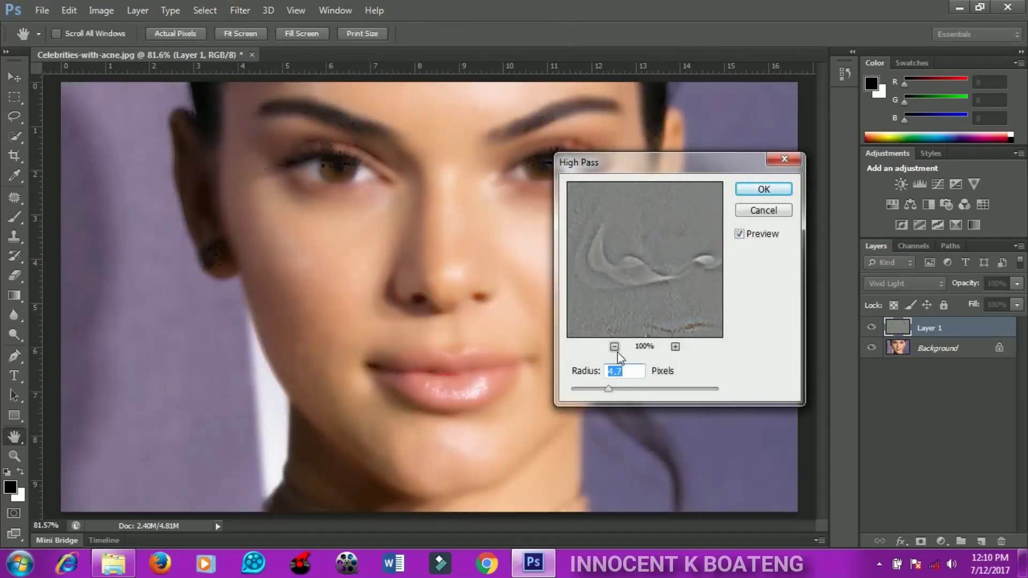
mouse_move(608, 388)
left_mouse_down()
mouse_move(585, 394)
mouse_move(603, 396)
left_mouse_up()
left_click(609, 397)
left_click(769, 193)
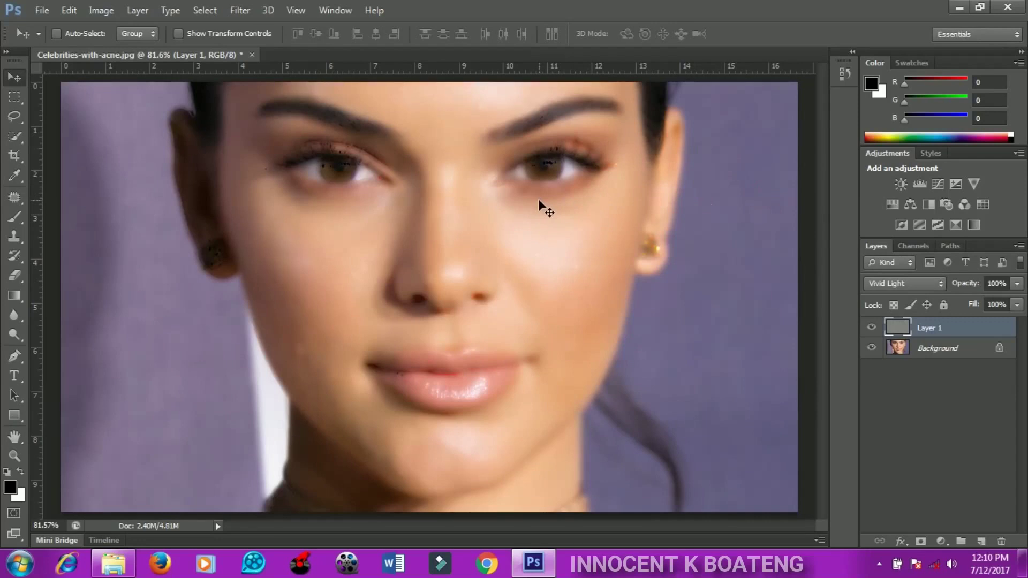
Apply a Gaussian Blur with a 0.1 pixel radius to Layer 1
left_click(248, 11)
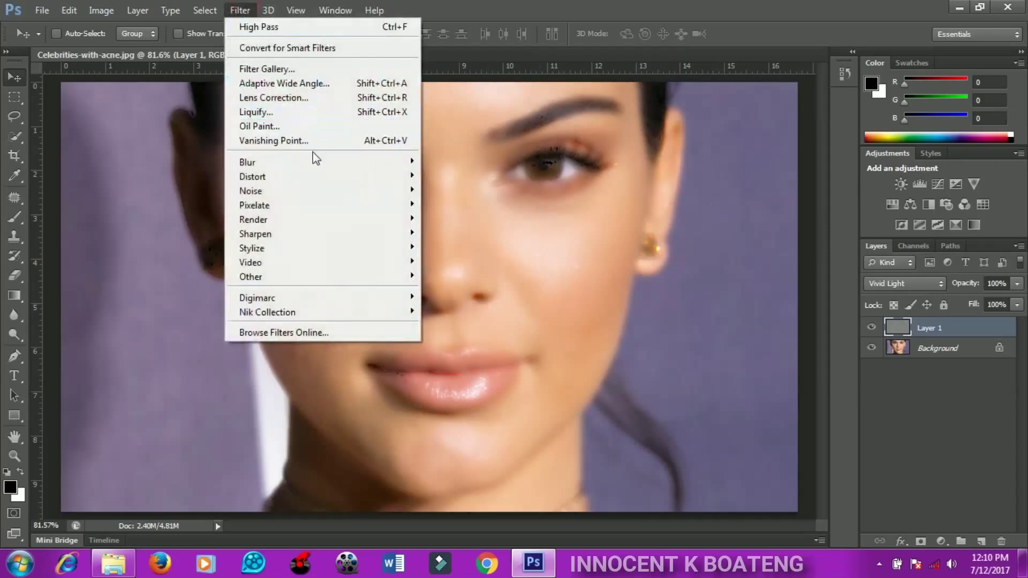
mouse_move(321, 166)
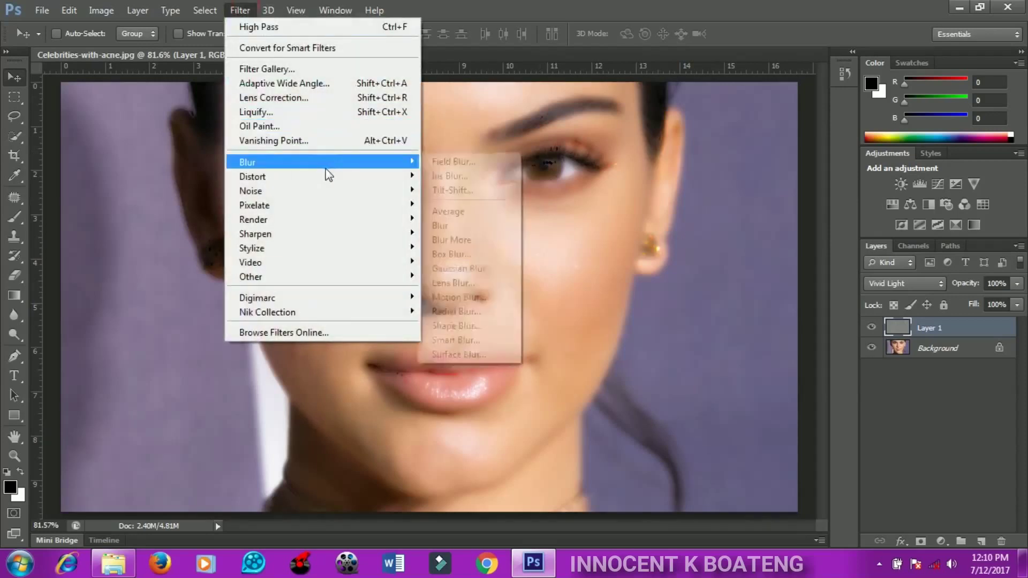
left_click(462, 269)
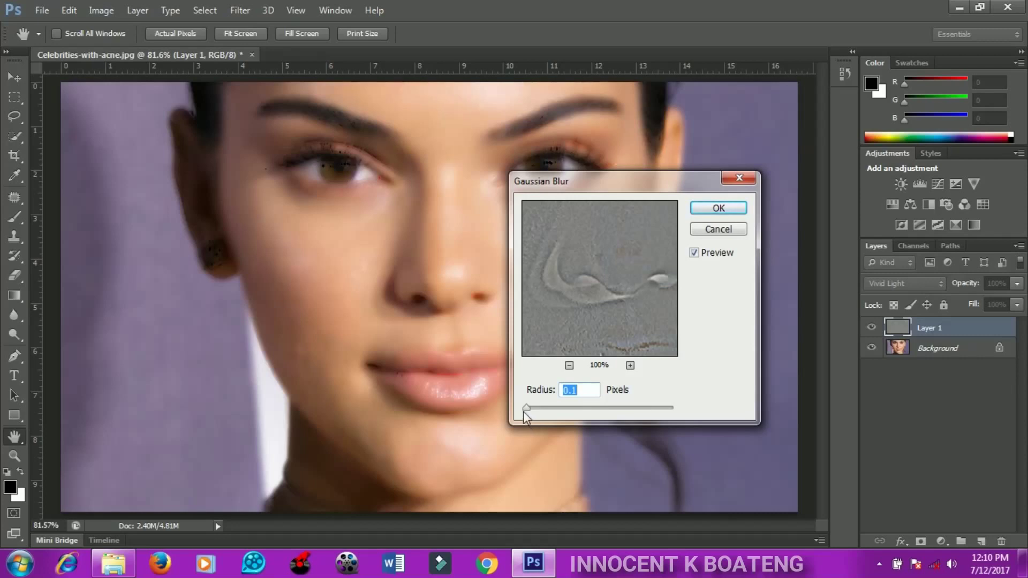
mouse_move(525, 412)
left_mouse_down()
mouse_move(541, 409)
mouse_move(509, 414)
left_mouse_up()
left_click(718, 208)
key("v")
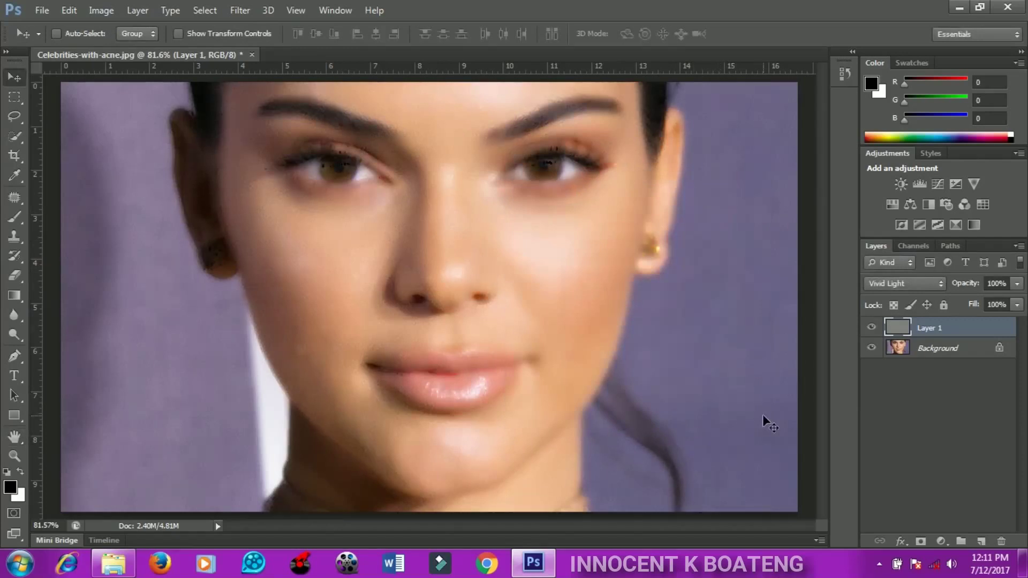
Add a black layer mask to Layer 1 and ready the Brush tool with white (ffffff) as foreground colour
left_click(920, 542, "alt")
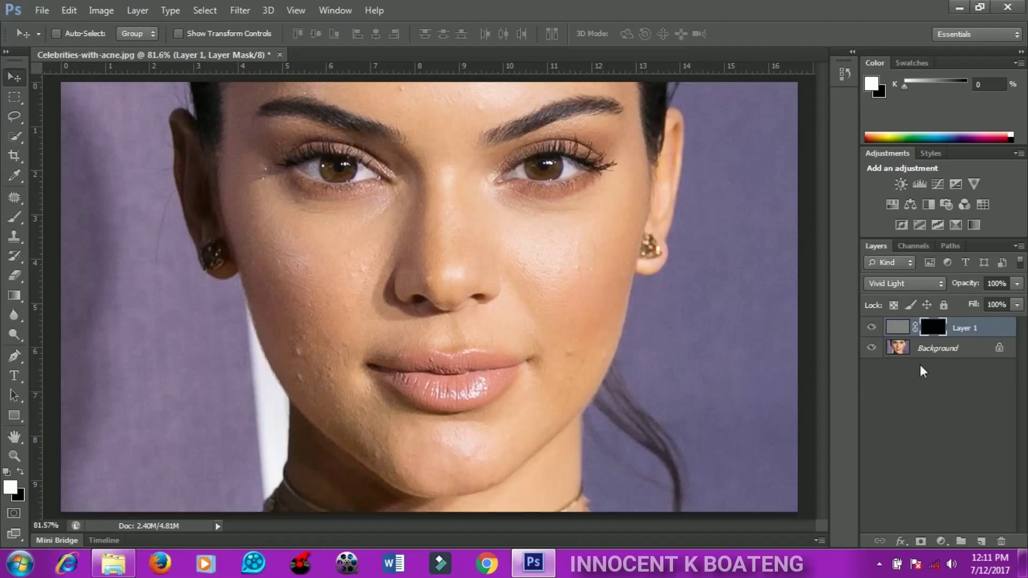
left_click(15, 217)
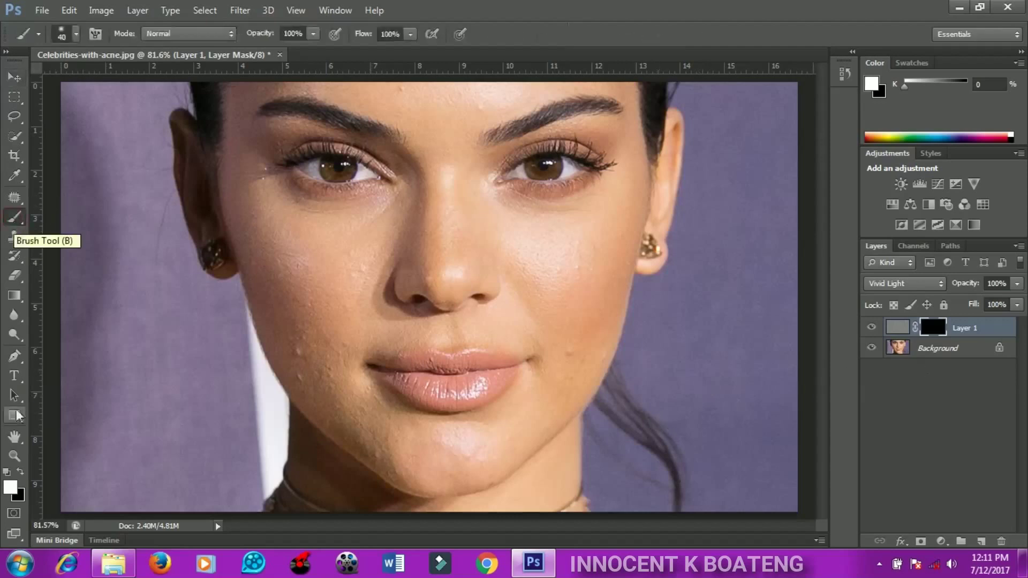
left_click(9, 487)
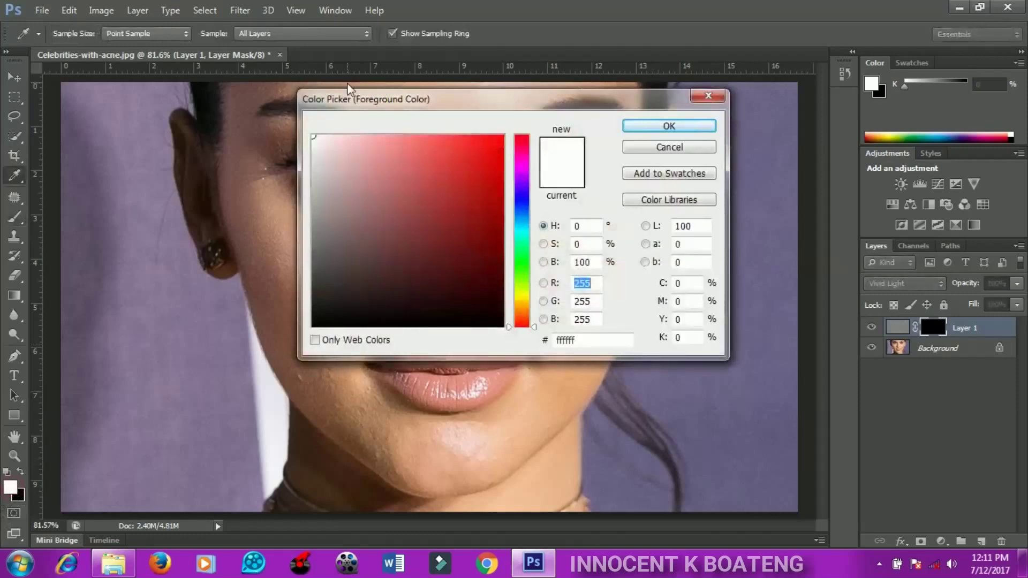
left_click(305, 130)
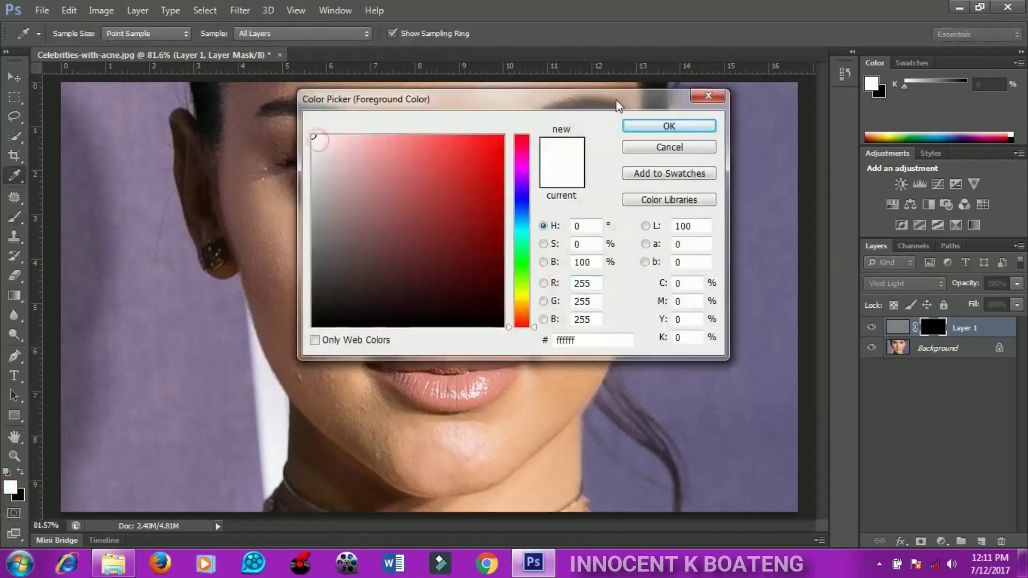
left_click(669, 126)
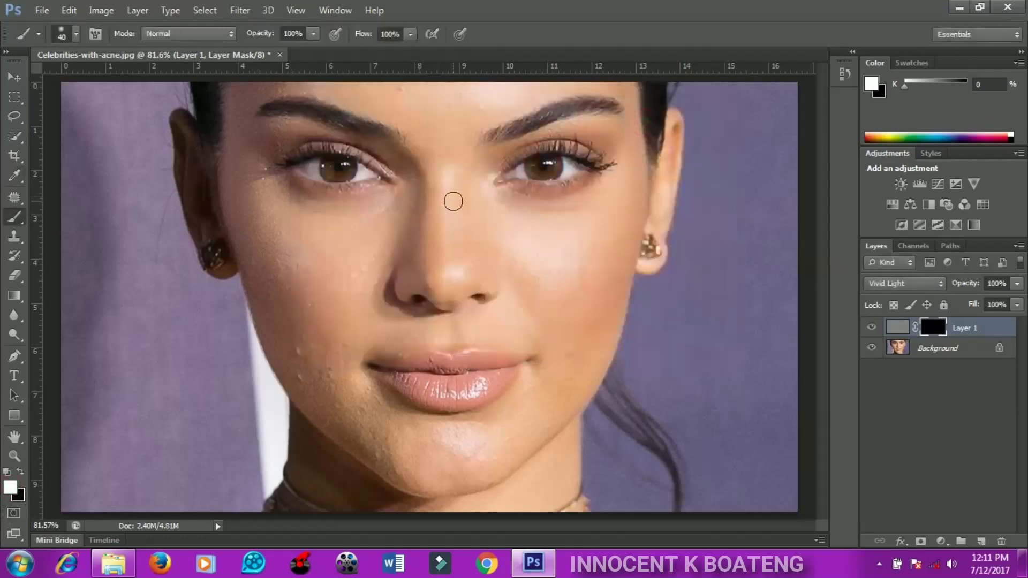
Paint white on Layer 1's mask over the cheeks, nose, chin and forehead with a soft brush enlarged to 80 px
right_click(460, 205)
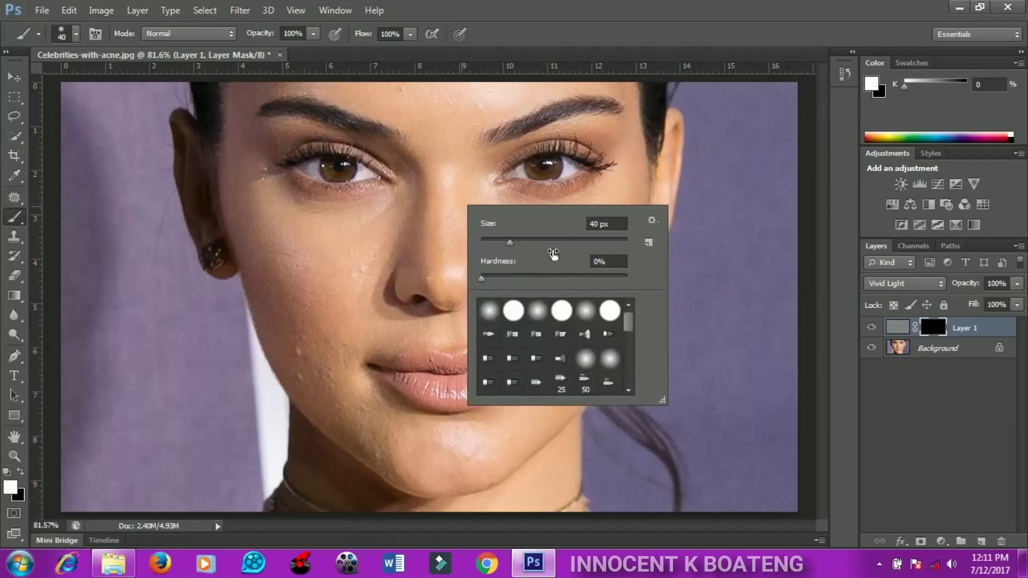
key("Return")
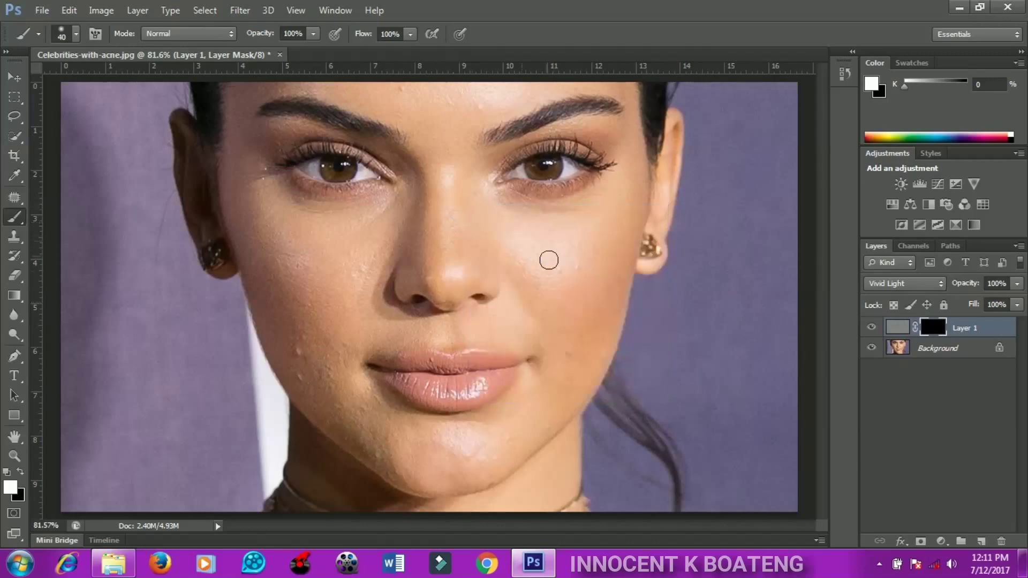
key("bracketright")
key("bracketright")
key("bracketright")
key("bracketright")
left_click(601, 211)
mouse_move(458, 178)
left_mouse_down()
mouse_move(436, 202)
mouse_move(394, 218)
mouse_move(258, 220)
left_mouse_up()
mouse_move(282, 318)
left_mouse_down()
mouse_move(280, 257)
mouse_move(318, 313)
mouse_move(346, 322)
mouse_move(322, 279)
mouse_move(359, 298)
mouse_move(366, 238)
mouse_move(380, 298)
mouse_move(369, 318)
mouse_move(374, 360)
mouse_move(355, 375)
mouse_move(397, 456)
mouse_move(335, 375)
mouse_move(360, 436)
mouse_move(419, 495)
mouse_move(451, 482)
mouse_move(454, 458)
mouse_move(546, 418)
mouse_move(587, 331)
mouse_move(568, 358)
mouse_move(554, 326)
mouse_move(537, 323)
mouse_move(519, 266)
mouse_move(533, 316)
mouse_move(518, 319)
mouse_move(455, 321)
mouse_move(359, 301)
mouse_move(427, 236)
mouse_move(463, 232)
mouse_move(467, 256)
mouse_move(408, 230)
mouse_move(442, 209)
left_mouse_up()
mouse_move(411, 113)
left_mouse_down()
mouse_move(403, 99)
mouse_move(465, 122)
left_mouse_up()
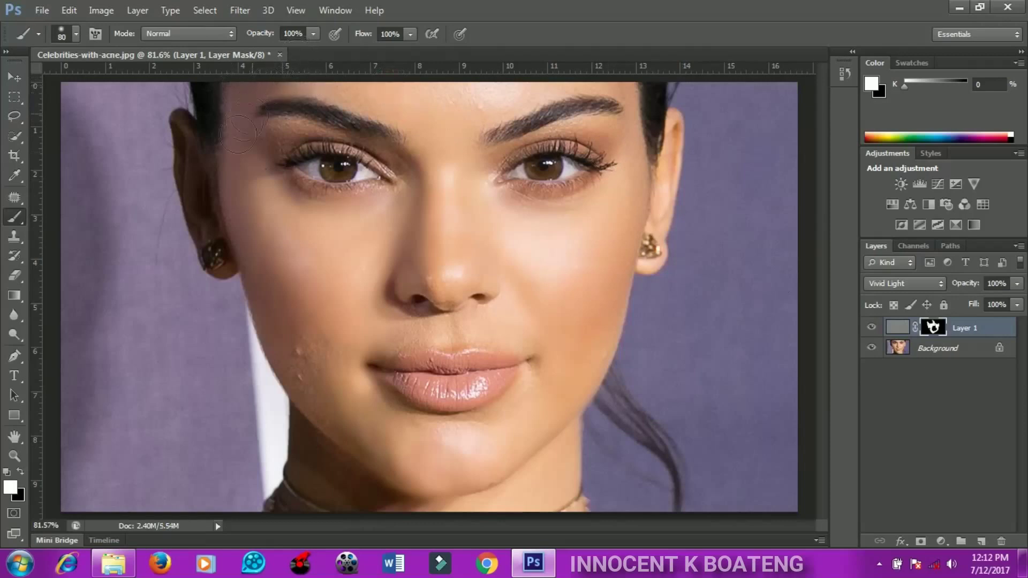
Reduce the brush size and paint the mask over the skin around the eyes and eyelids
key("bracketleft")
key("bracketleft")
key("bracketleft")
mouse_move(499, 166)
left_mouse_down()
mouse_move(516, 145)
mouse_move(584, 136)
mouse_move(609, 153)
mouse_move(631, 118)
left_mouse_up()
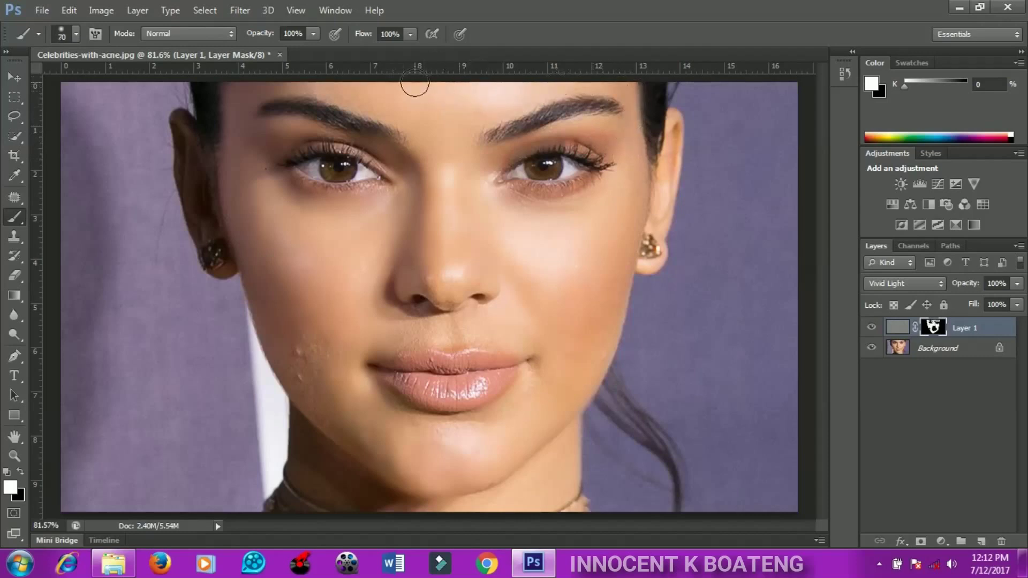
Paint the mask over the forehead, outer cheek, nose, upper lip area and blemished lower cheek with a 70 px brush
key("bracketright")
left_click(470, 101)
mouse_move(636, 190)
left_mouse_down()
mouse_move(624, 183)
mouse_move(596, 351)
left_mouse_up()
left_click(435, 280)
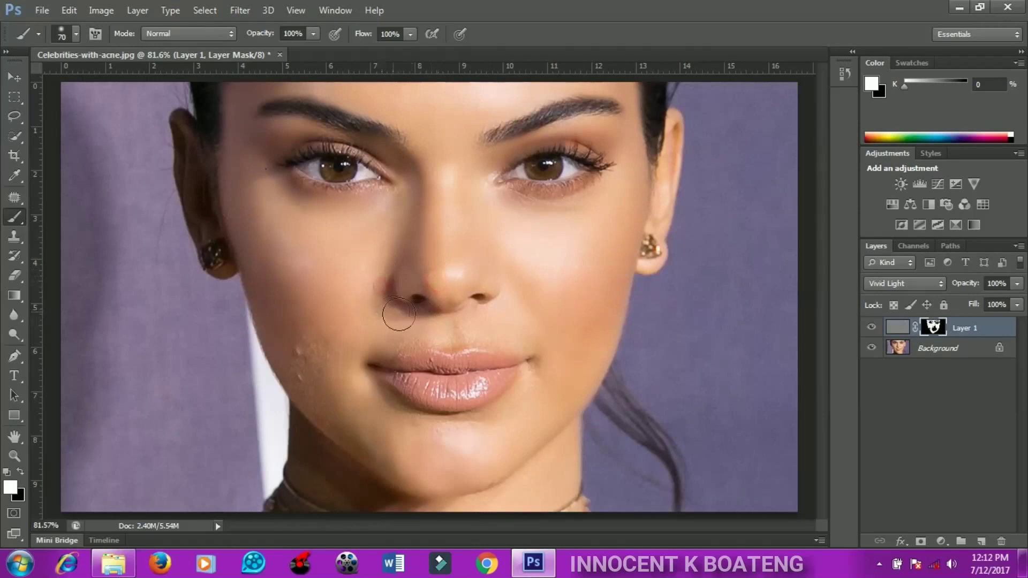
left_click(465, 316)
left_click(320, 345)
Paint the mask over the skin around the lips with the brush reduced to 50 px
key("ctrl+plus")
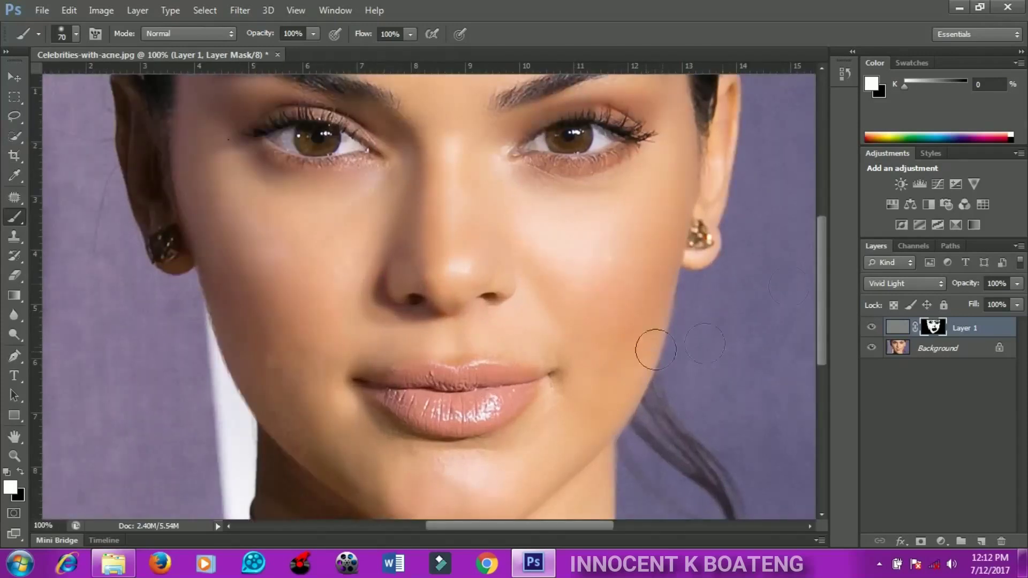
left_click_drag(817, 281, 819, 332)
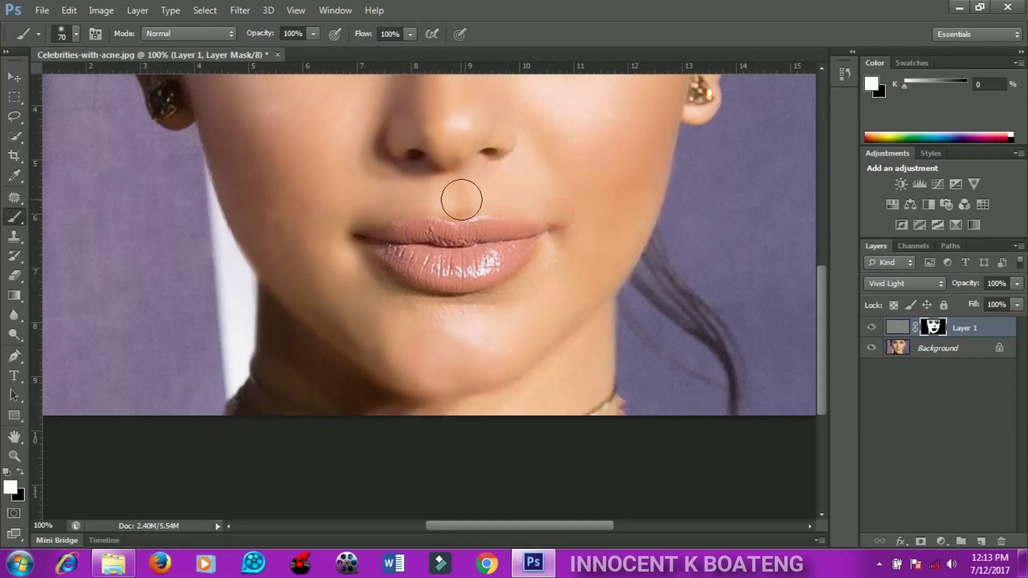
key("bracketleft")
left_click(362, 269)
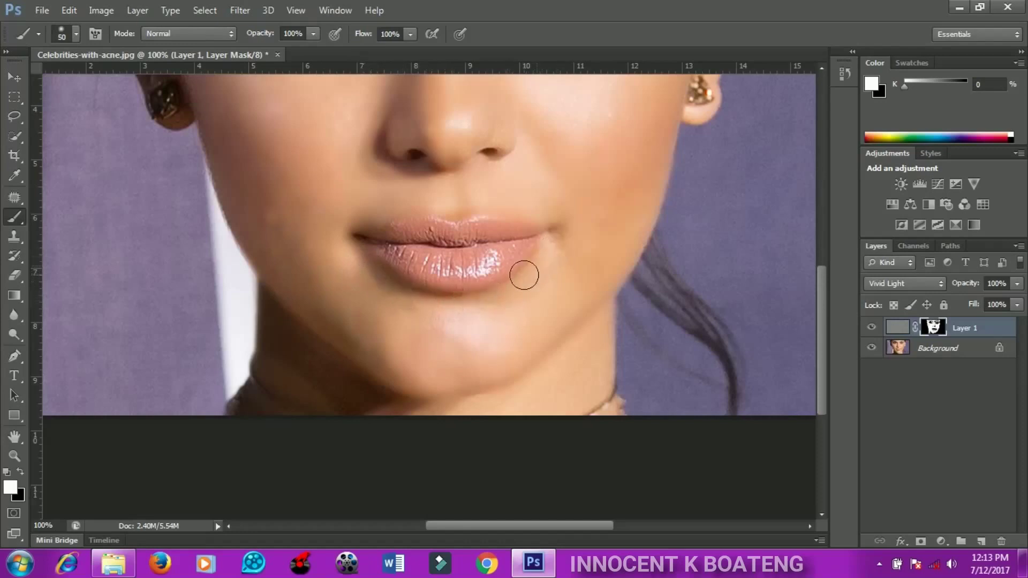
Paint the mask over the remaining skin near the inner corners of both eyes
left_click_drag(825, 300, 830, 252)
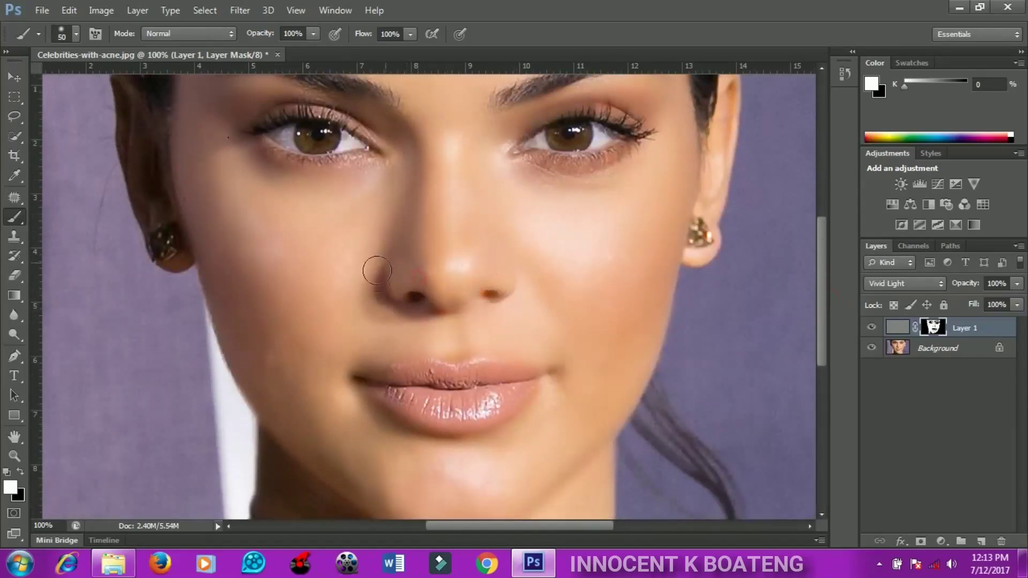
left_click(519, 162)
left_click(397, 150)
Hide and reshow Layer 1 to compare the original and smoothed skin, and inspect the upper face
left_click(872, 328)
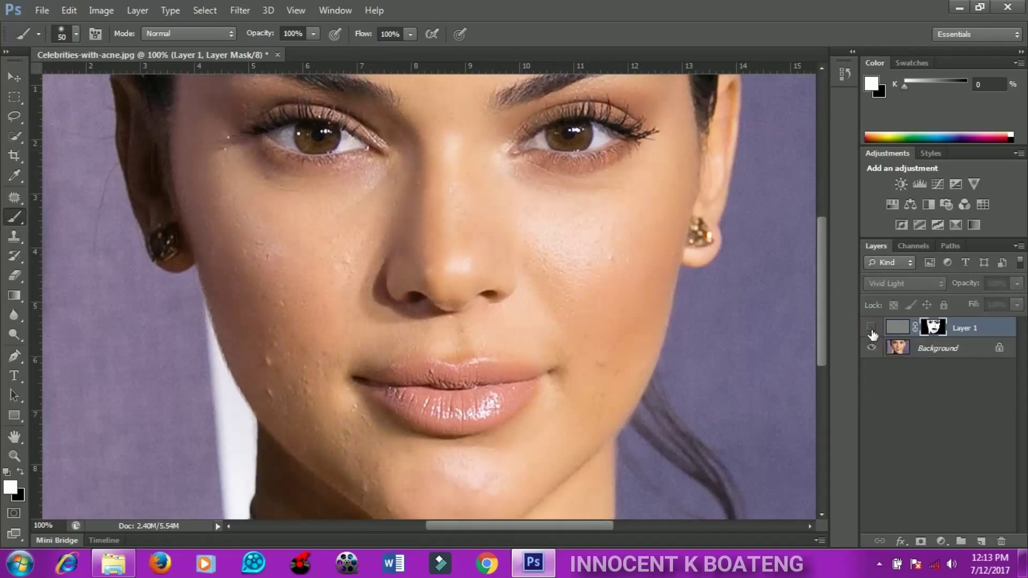
left_click(872, 327)
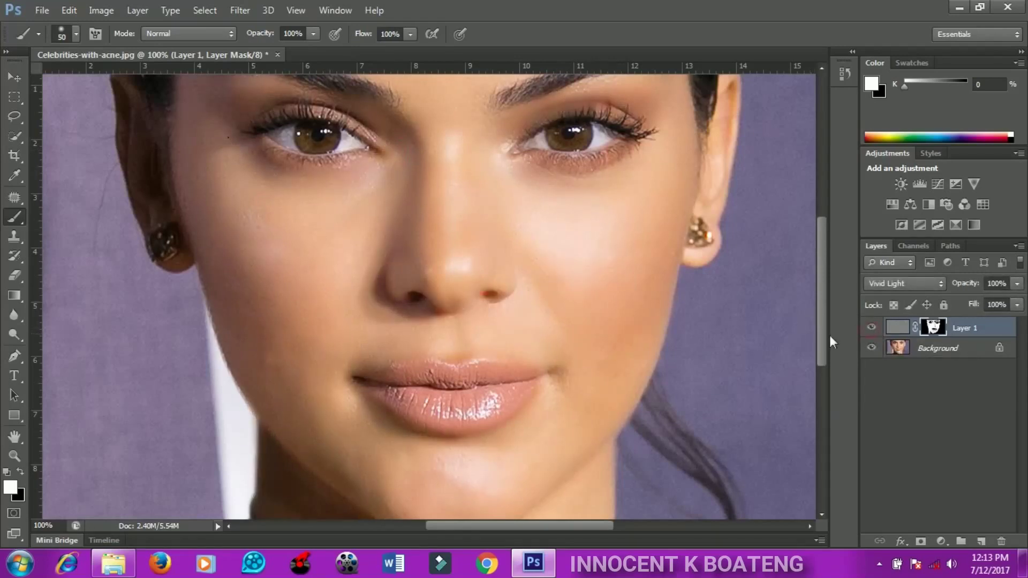
left_click_drag(821, 320, 825, 277)
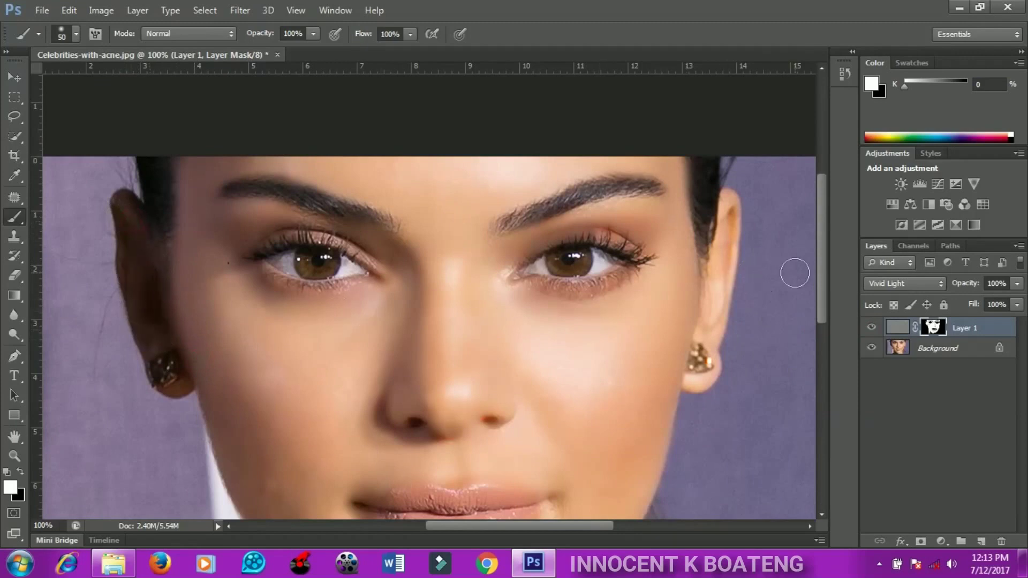
Merge Layer 1 and its mask with the Background layer into a single layer
scroll(794, 273, "down", 2)
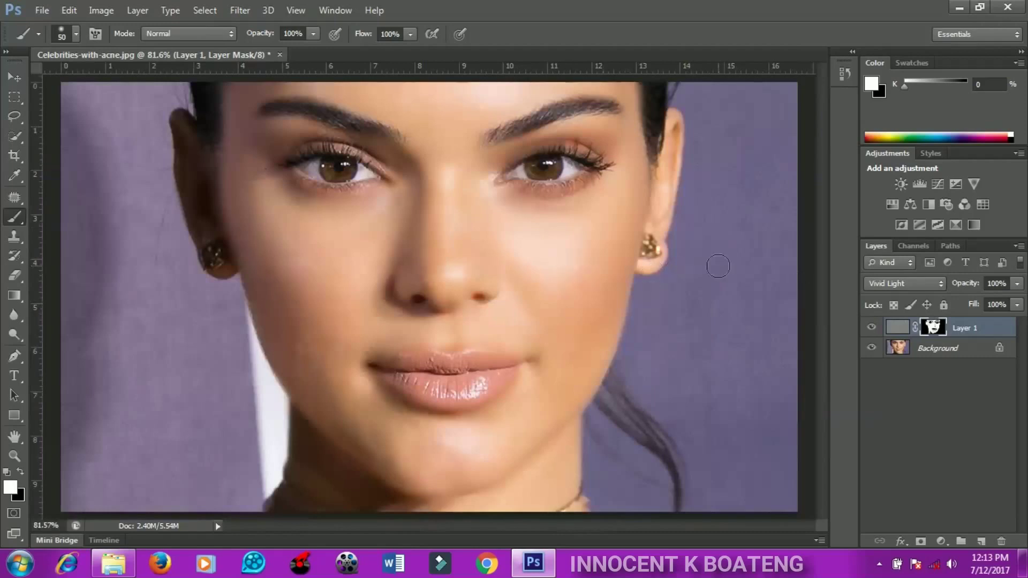
scroll(718, 266, "up", 2)
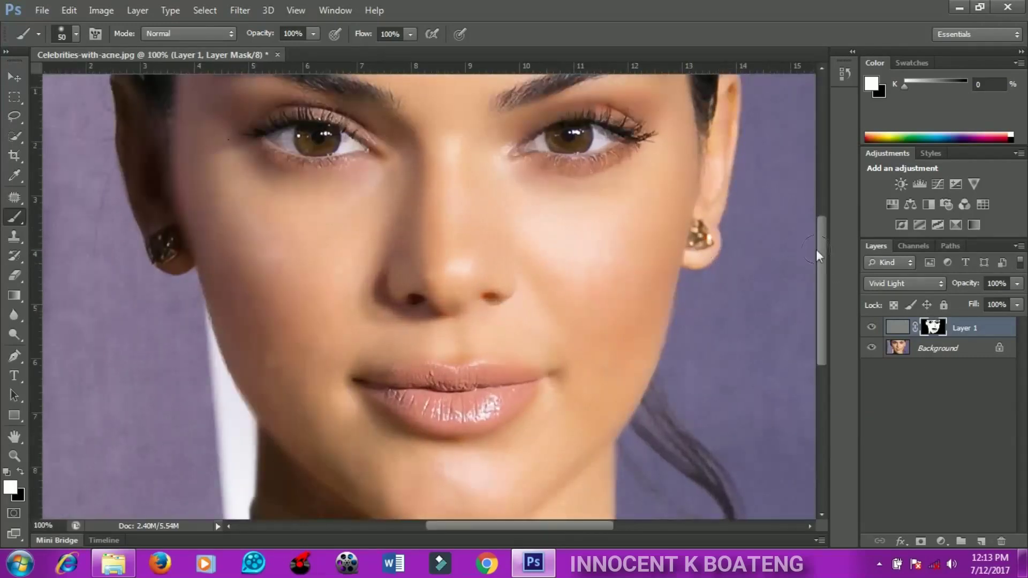
left_click_drag(824, 253, 824, 286)
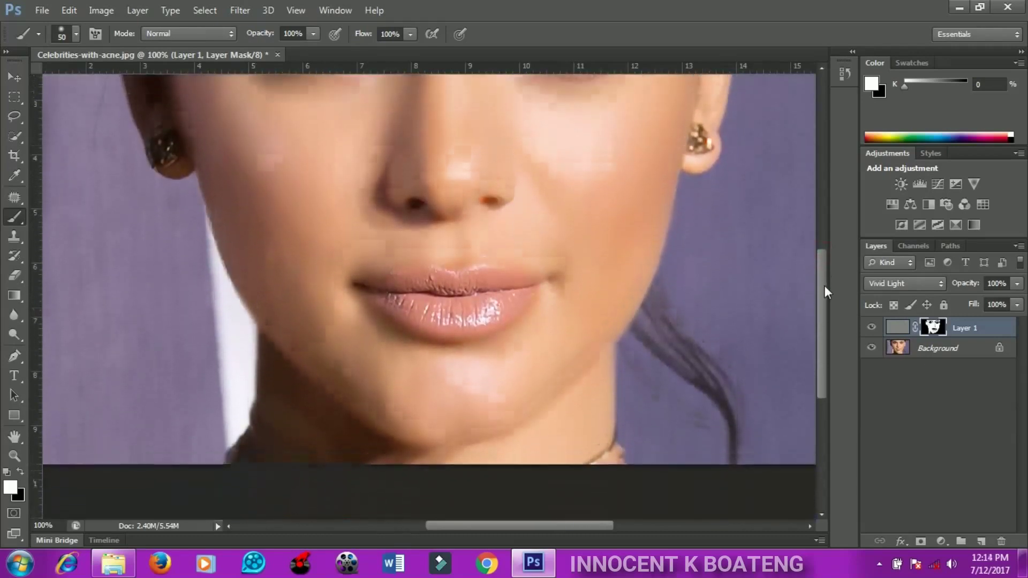
left_click(926, 349)
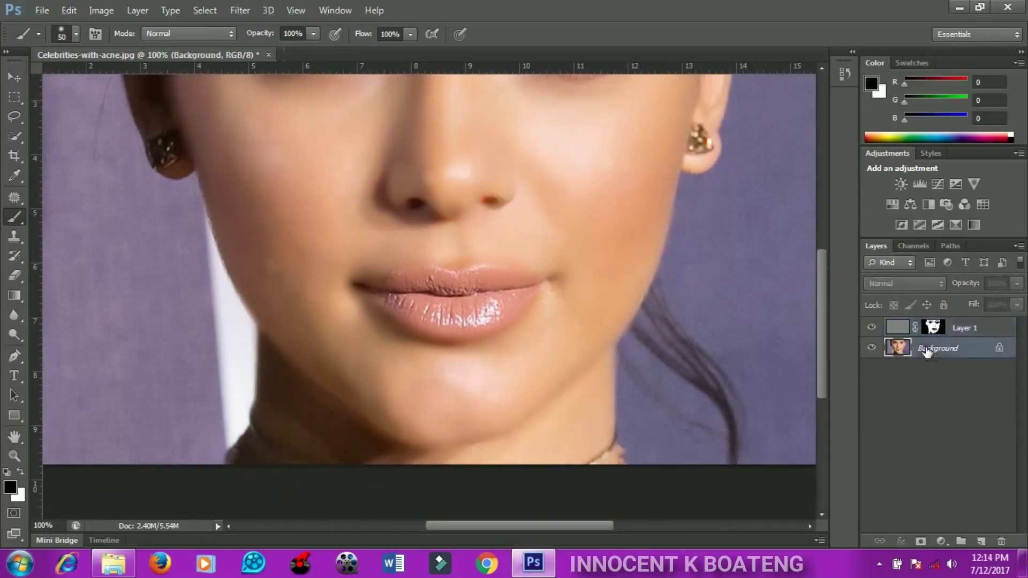
left_click(954, 331, "shift")
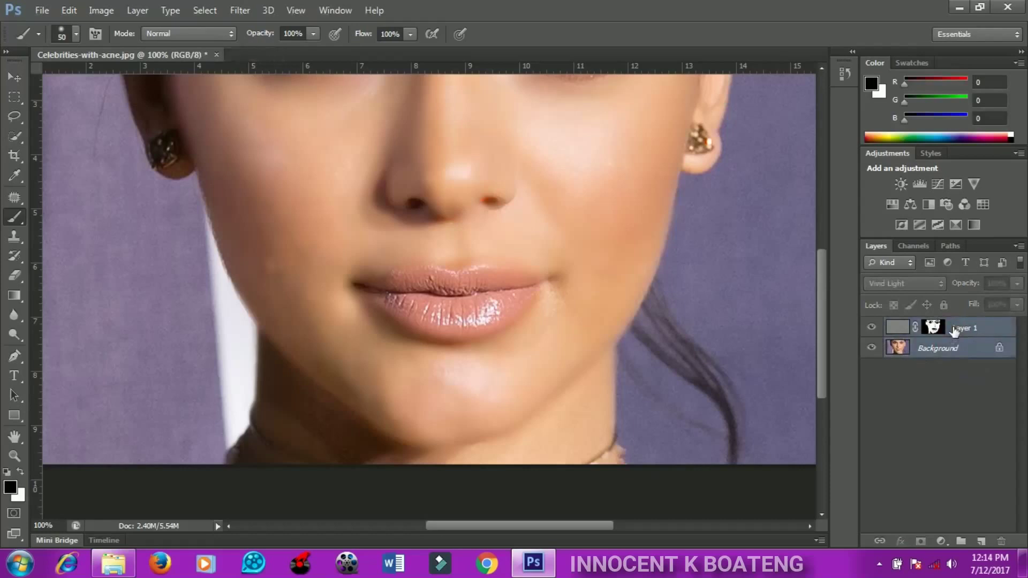
key("ctrl+e")
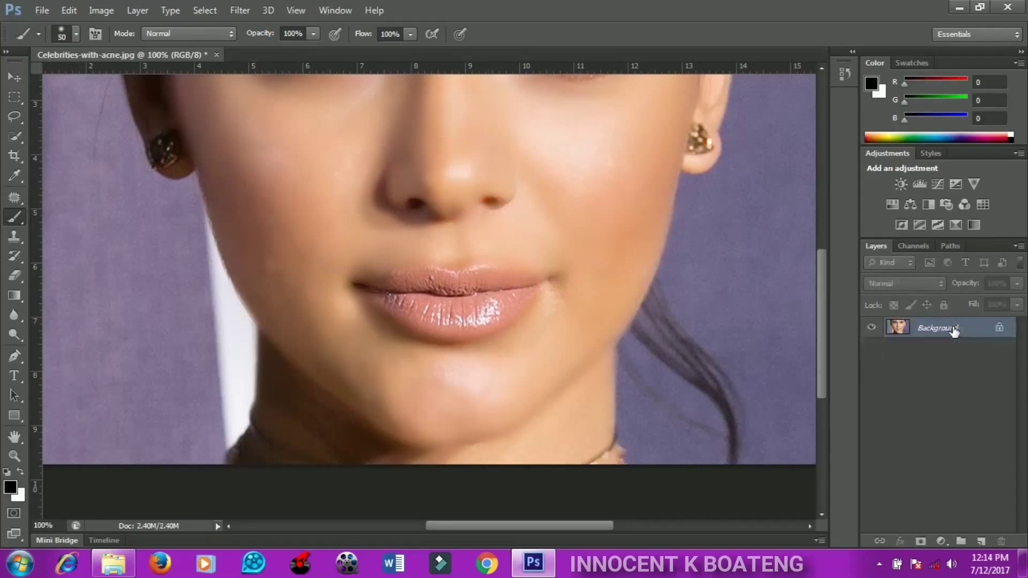
Patch two small remaining blemishes on the lower cheek near the white collar using the Patch tool in Content-Aware mode
key("ctrl+0")
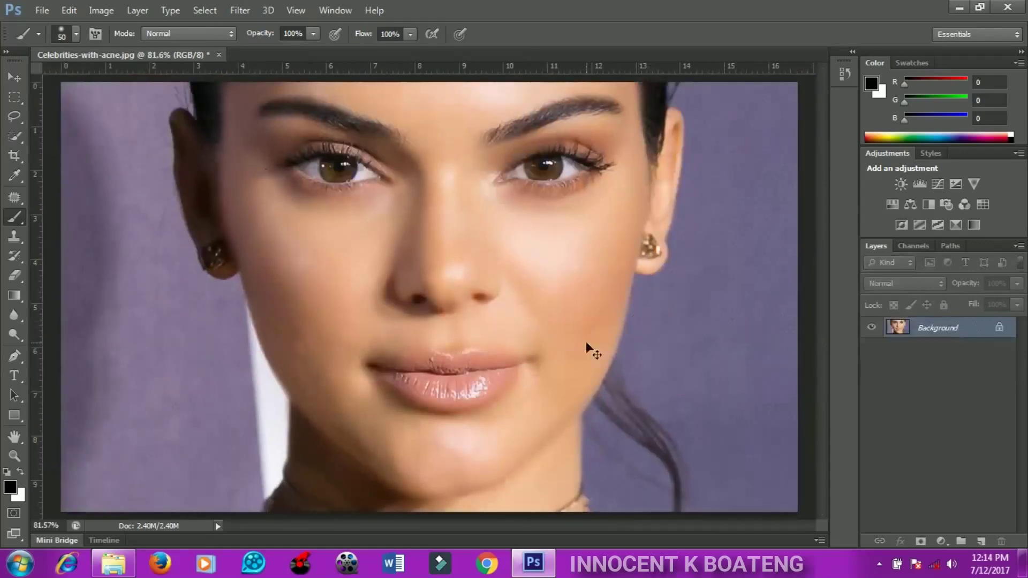
key("ctrl+plus")
key("ctrl+plus")
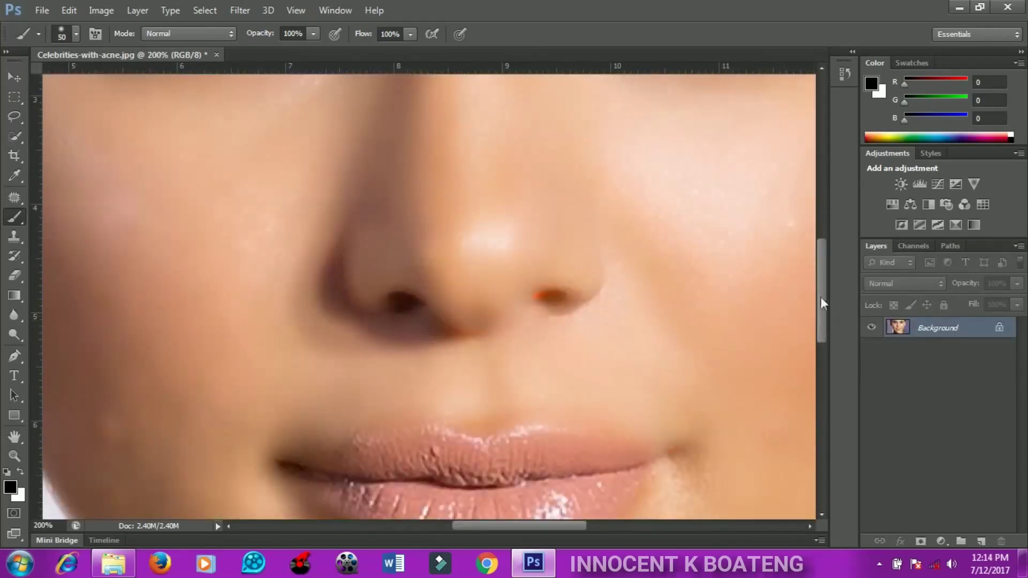
left_click_drag(822, 302, 829, 354)
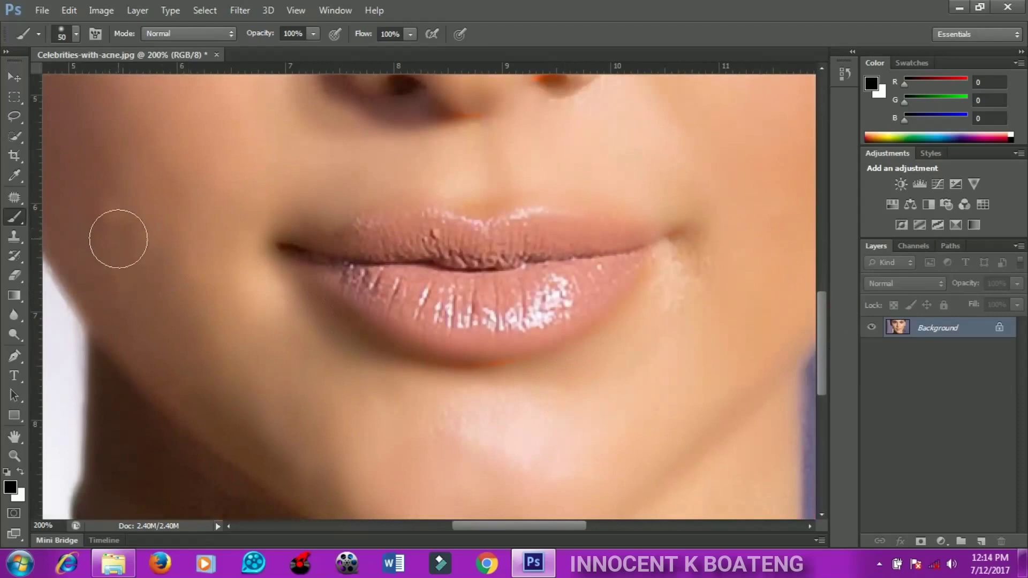
left_click(14, 198)
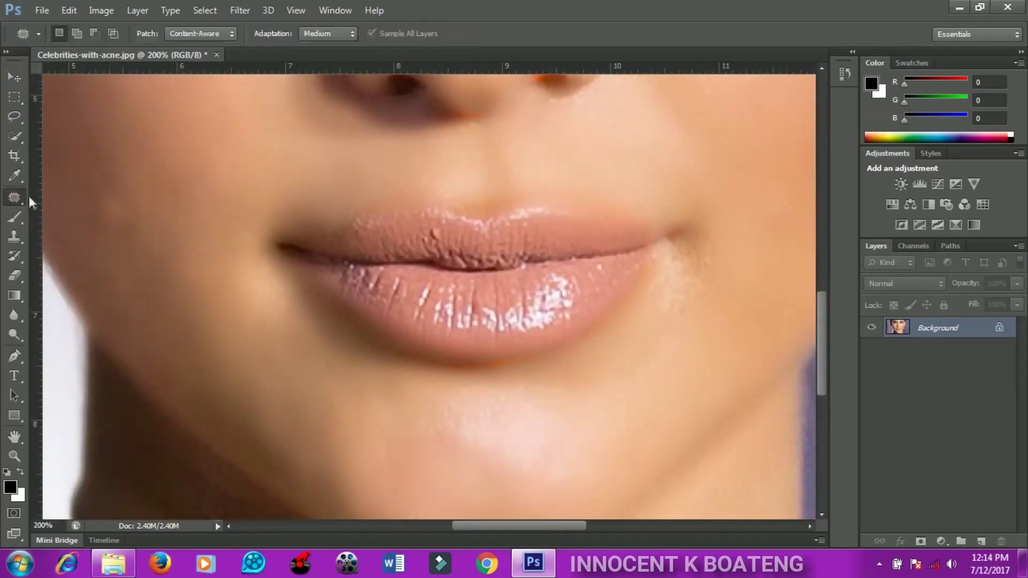
left_click(195, 35)
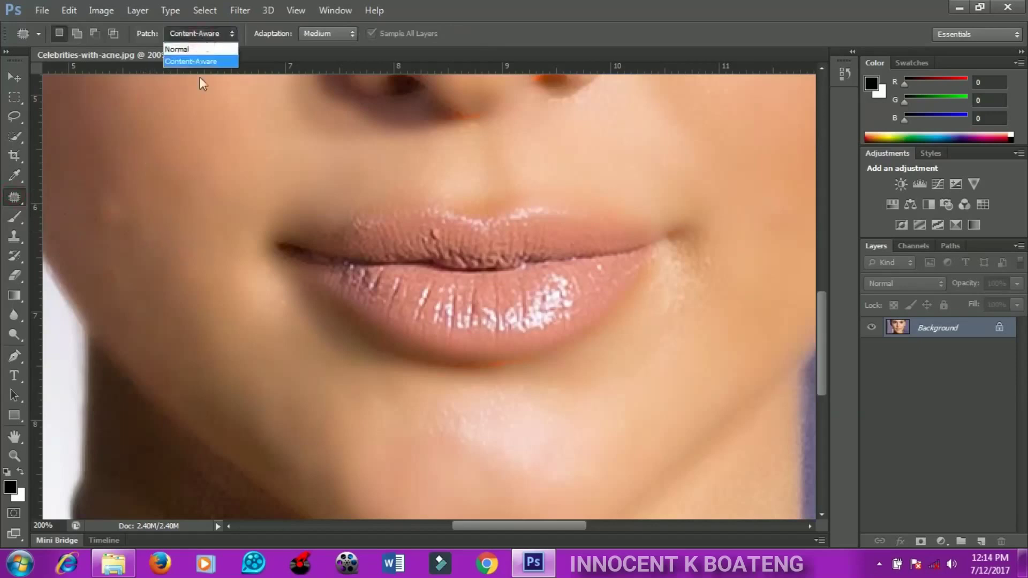
left_click(194, 61)
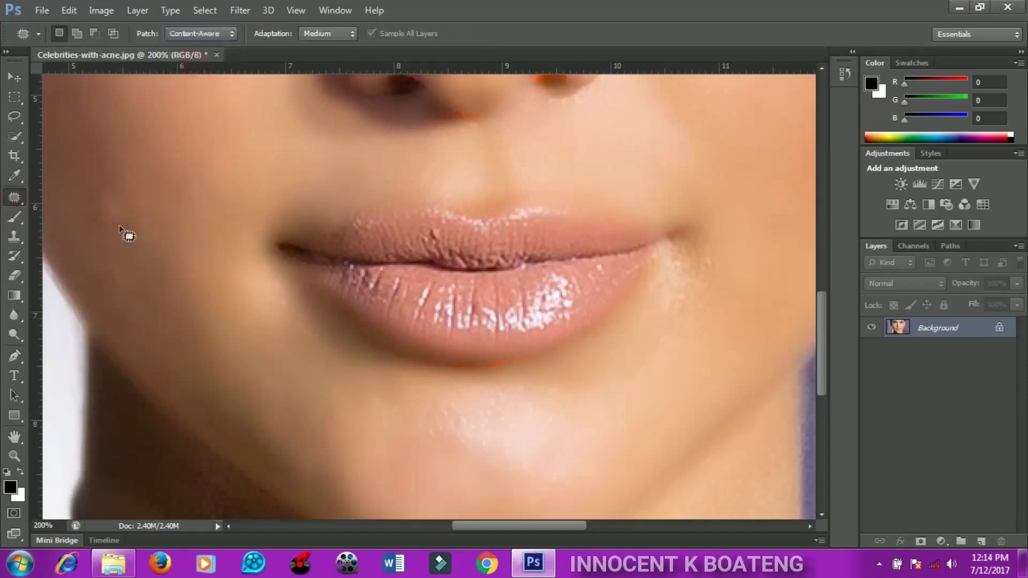
mouse_move(119, 224)
left_mouse_down()
mouse_move(60, 232)
mouse_move(84, 191)
mouse_move(151, 193)
mouse_move(69, 228)
mouse_move(184, 125)
left_mouse_up()
key("ctrl+d")
mouse_move(126, 279)
left_mouse_down()
mouse_move(100, 292)
mouse_move(98, 271)
mouse_move(119, 270)
left_mouse_up()
key("ctrl+d")
key("ctrl+0")
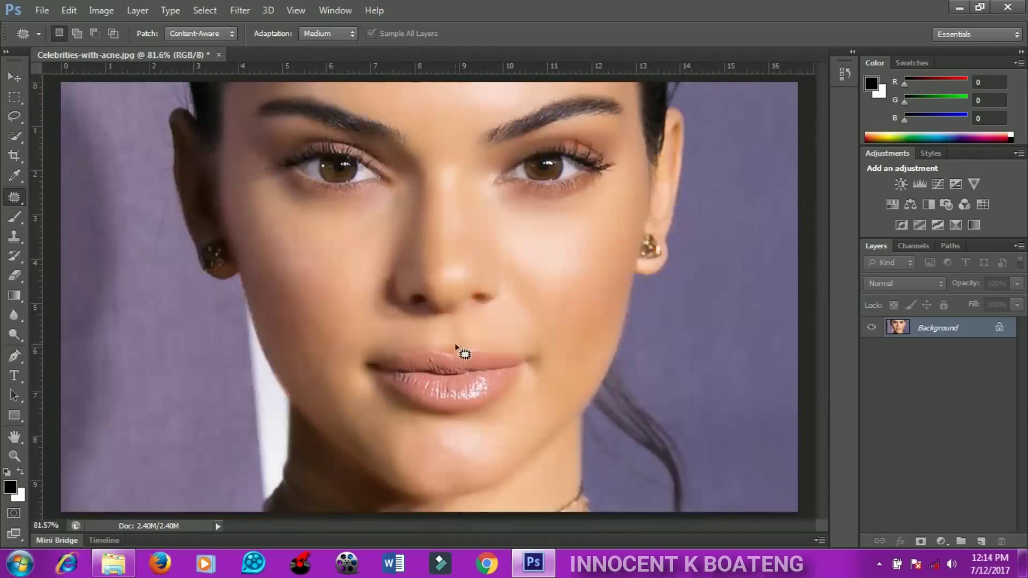
Raise the portrait's master saturation slightly with a Hue/Saturation adjustment
left_click(101, 10)
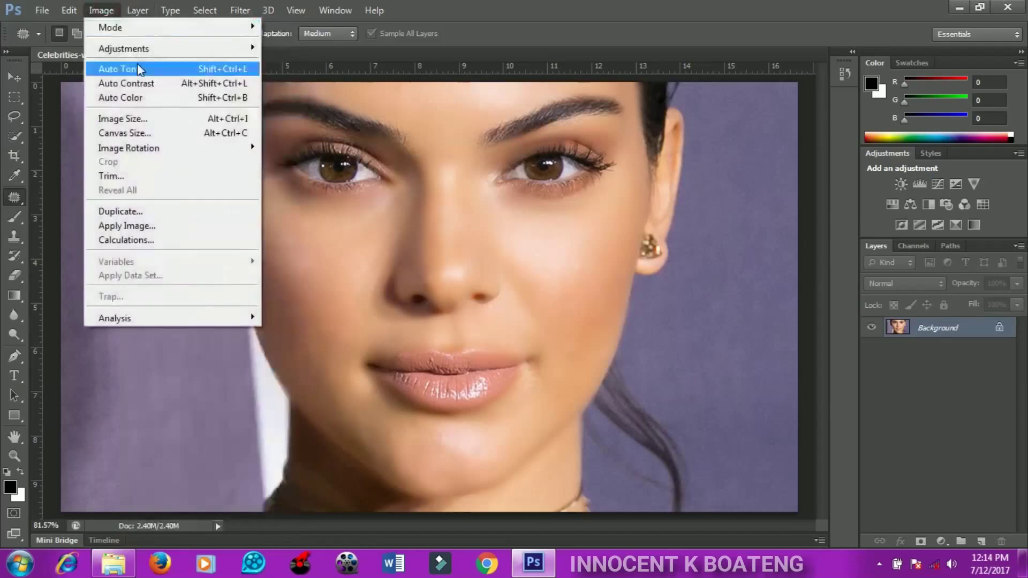
mouse_move(213, 51)
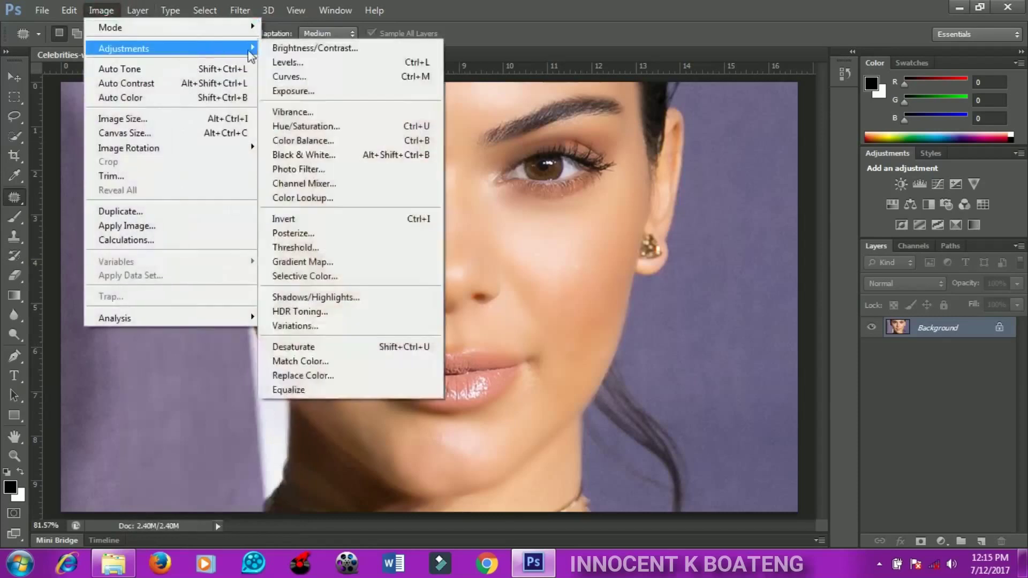
left_click(311, 131)
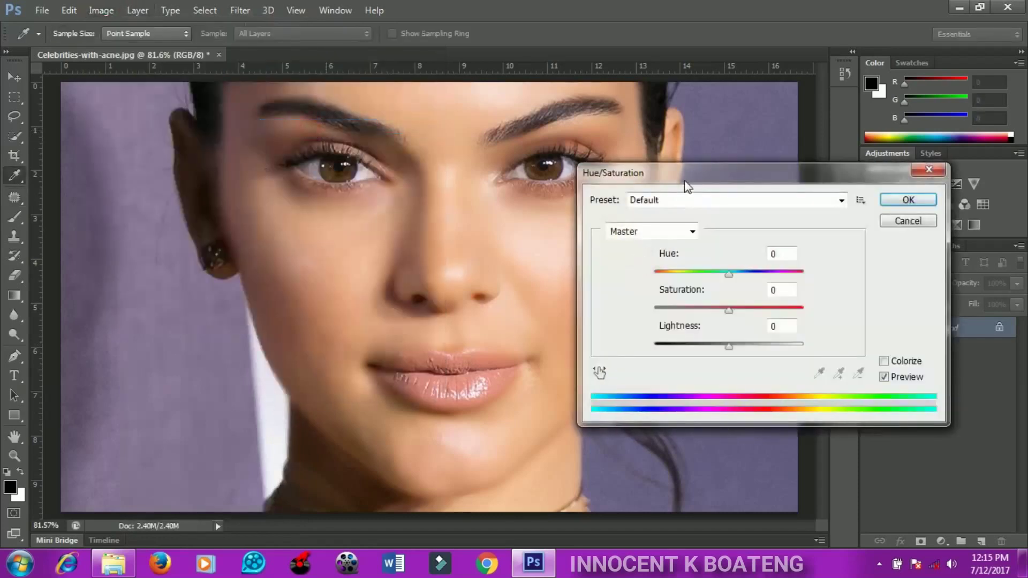
left_click_drag(686, 184, 797, 143)
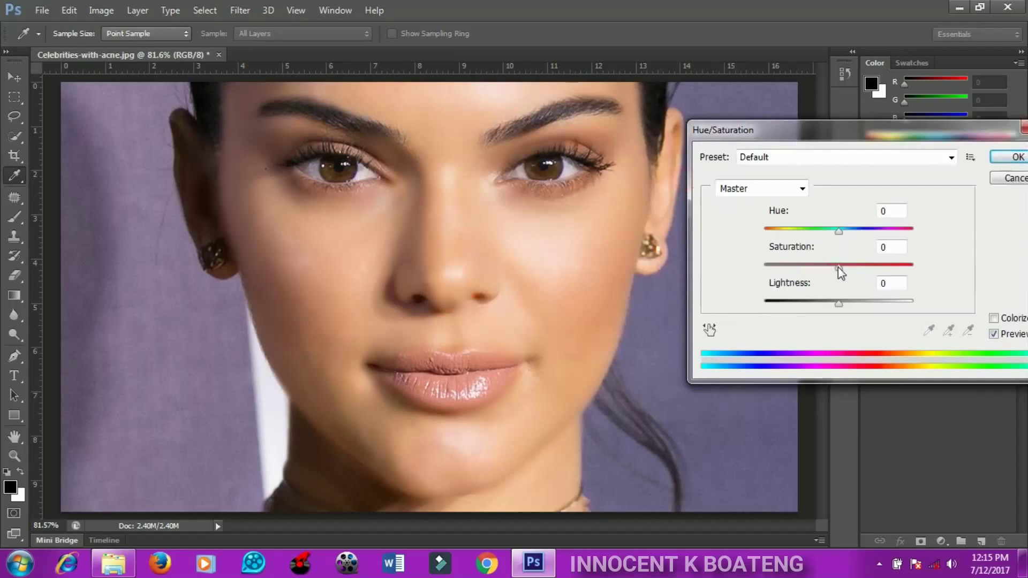
left_click_drag(839, 268, 847, 268)
left_click(1005, 160)
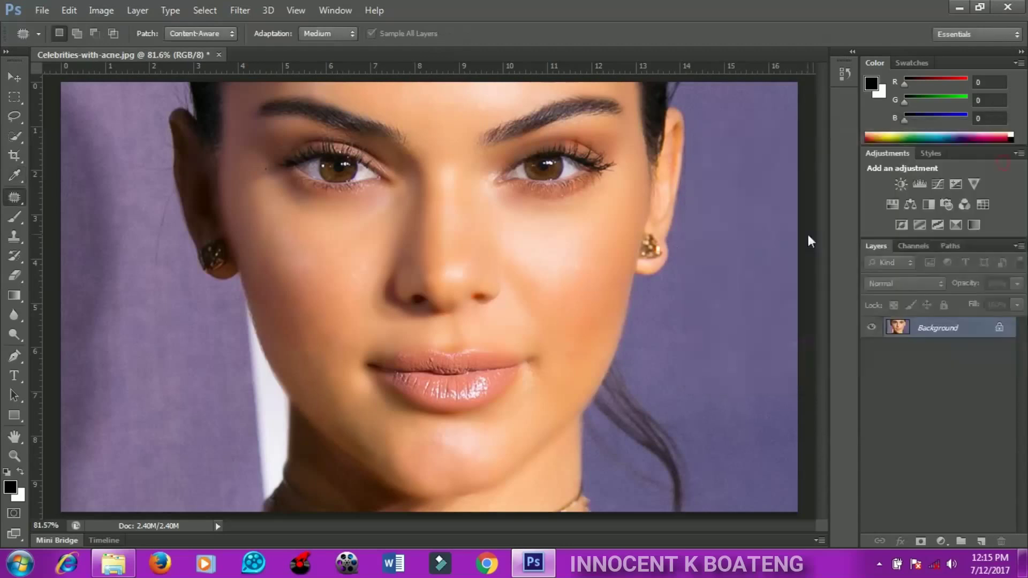